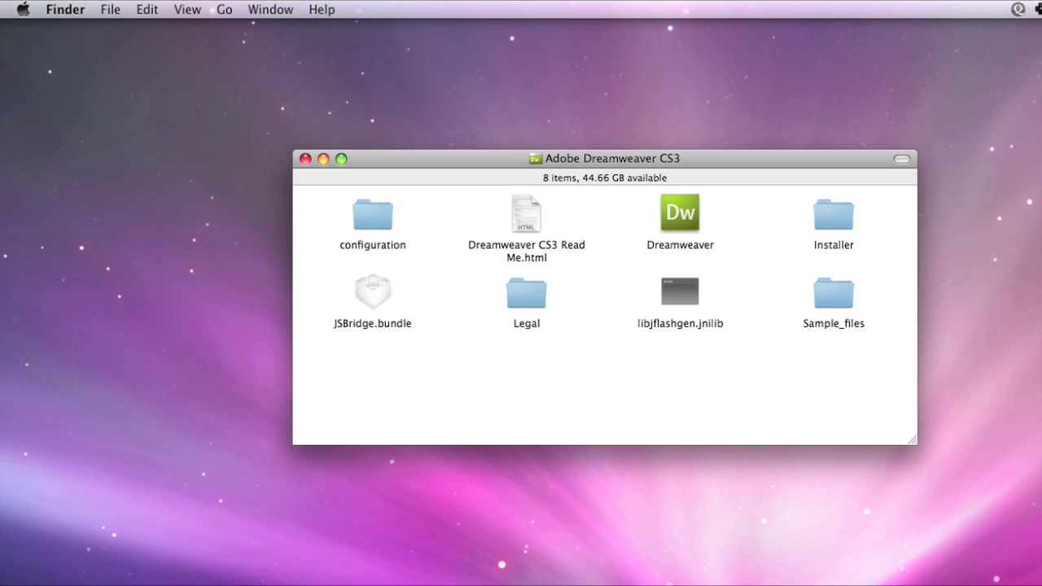
- Launch Dreamweaver and confirm retrieving the entire EMU site from the server
double_click(670, 210)
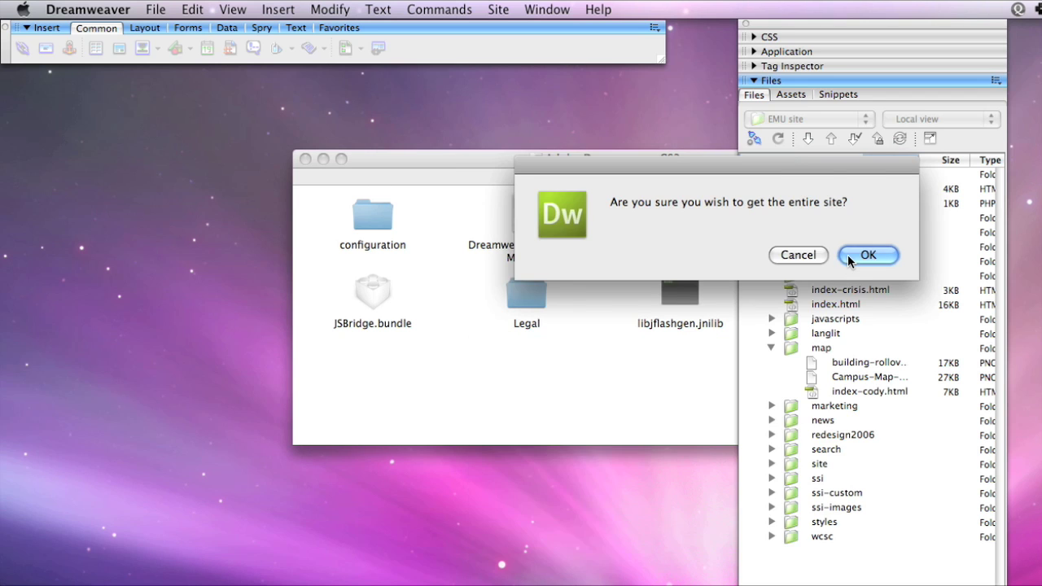
left_click(847, 255)
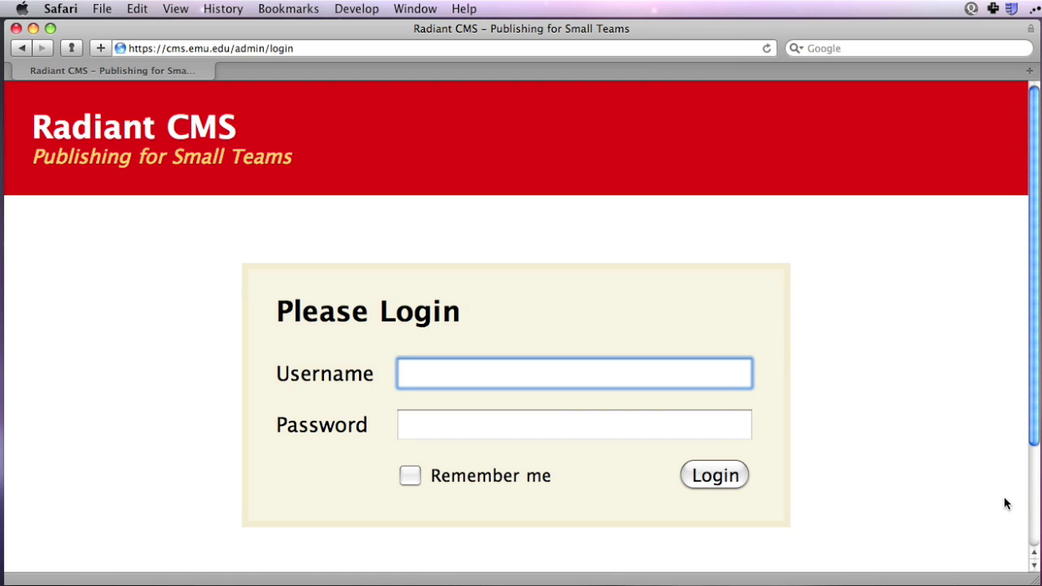
- Log in to Radiant CMS with the username and password, then open the Access From Off-Campus page
key("Tab")
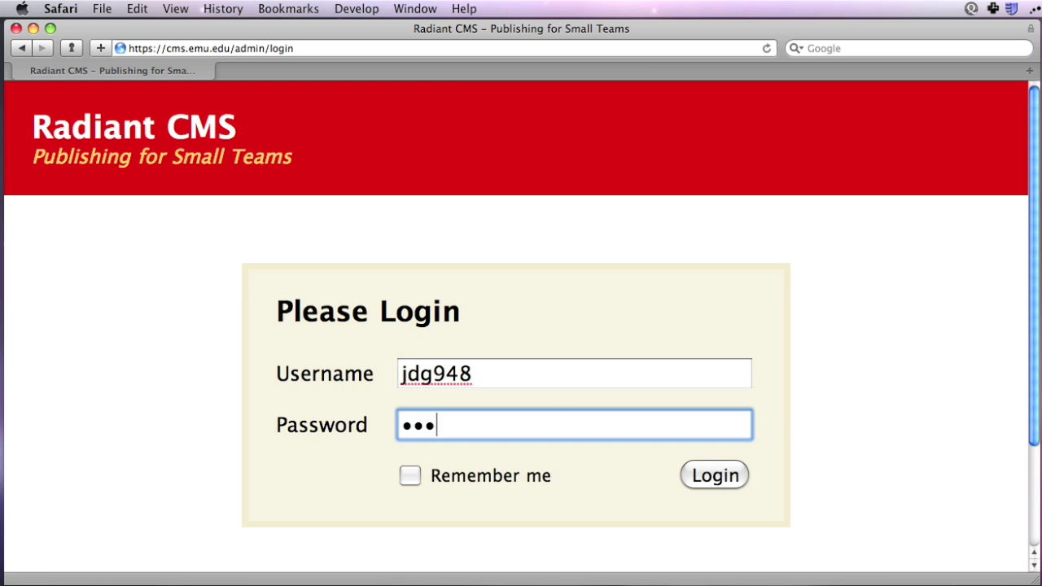
key("Return")
left_click_drag(1037, 155, 1037, 355)
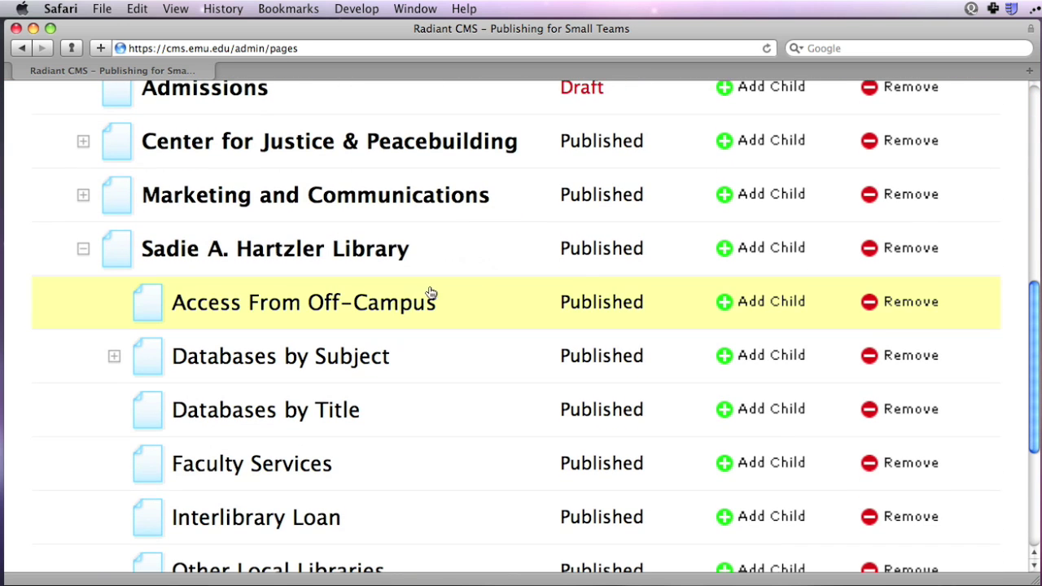
left_click(409, 302)
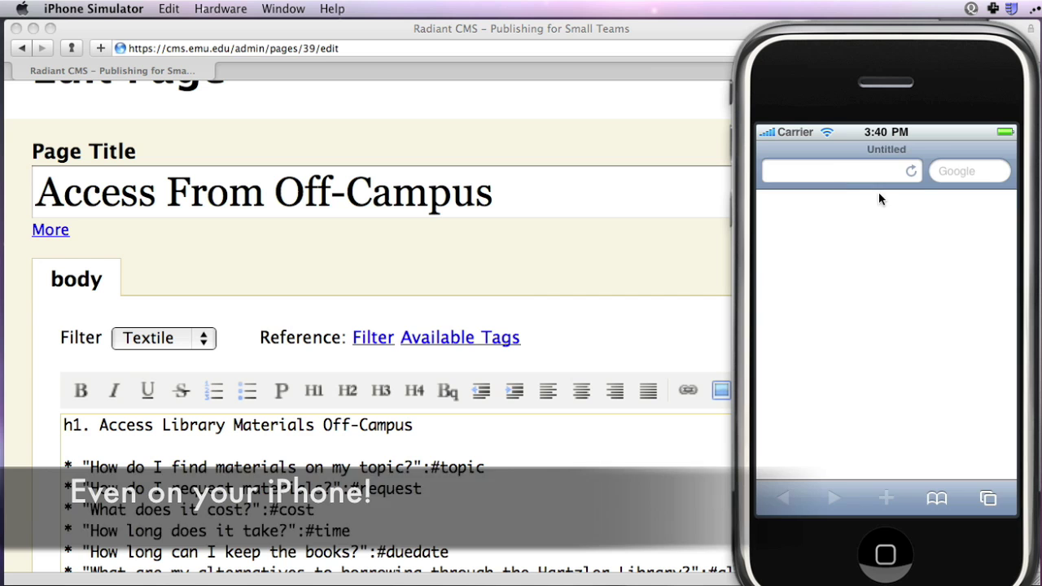
- Load cms.emu.edu/admin in the phone browser and bring up the Sadie link's details
left_click(858, 171)
type("cms.emu.edu/admin")
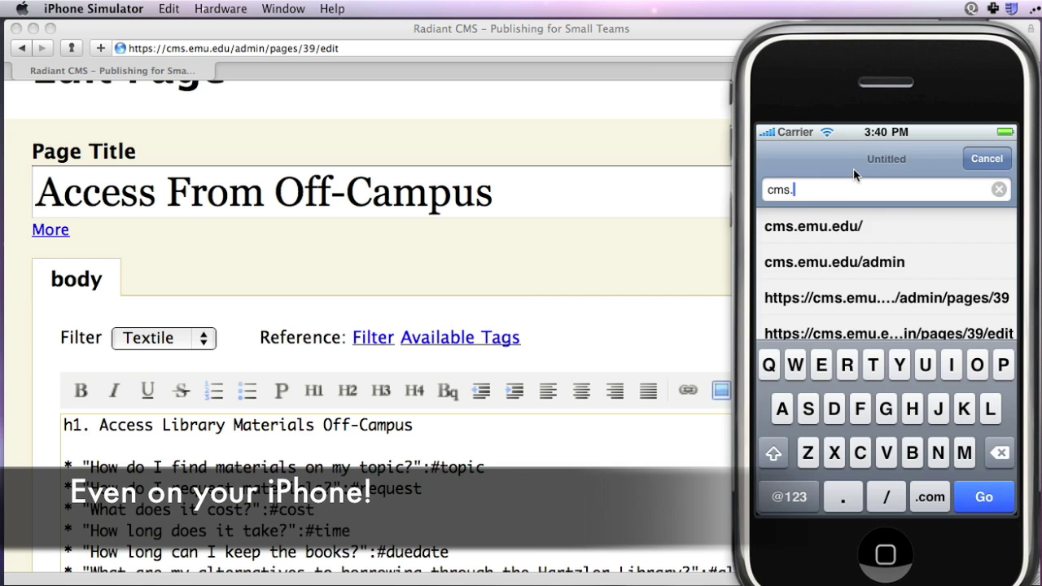
key("Return")
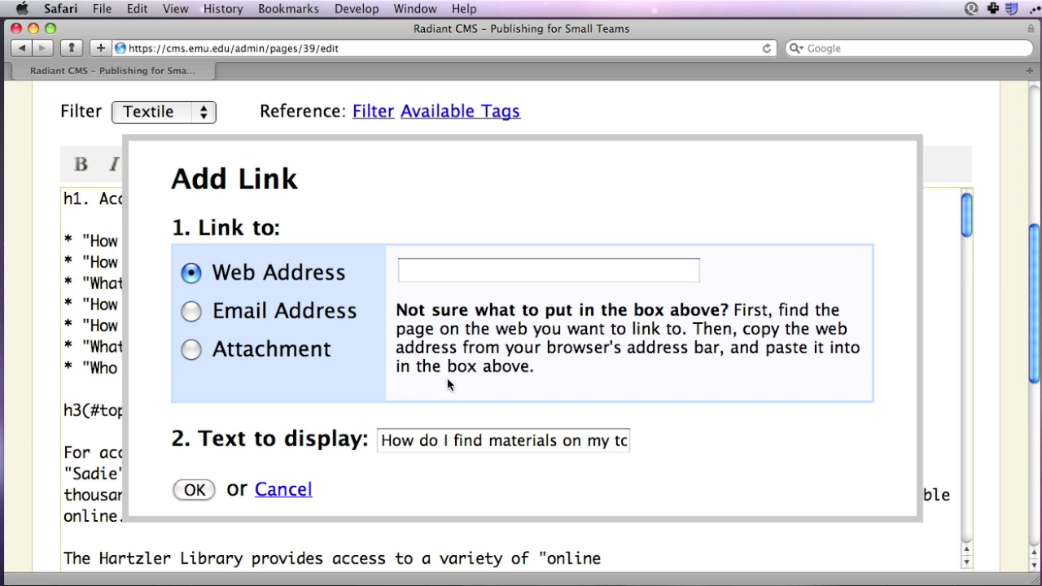
left_click(279, 489)
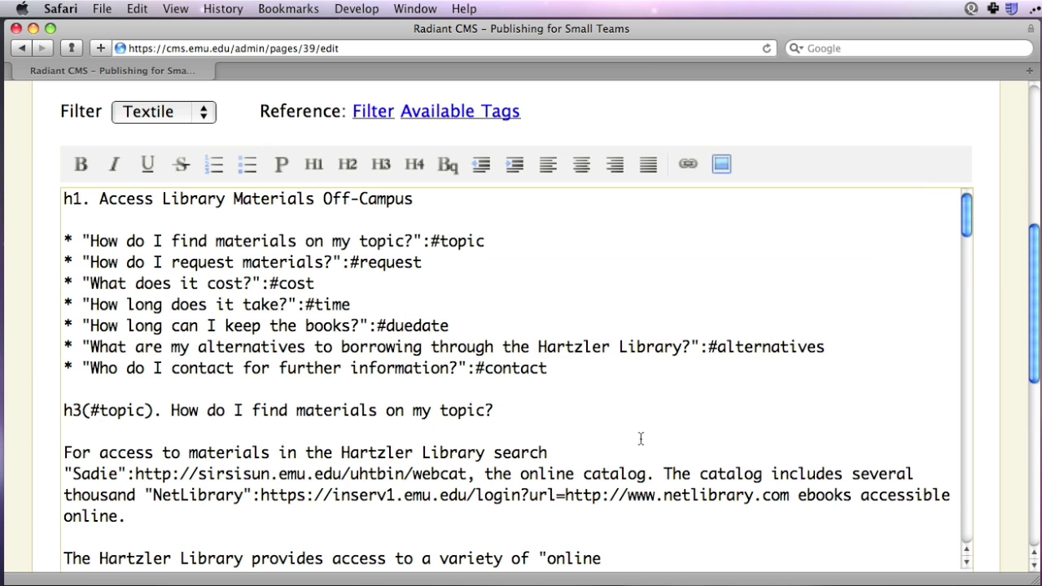
left_click_drag(965, 232, 968, 242)
left_click_drag(109, 377, 485, 376)
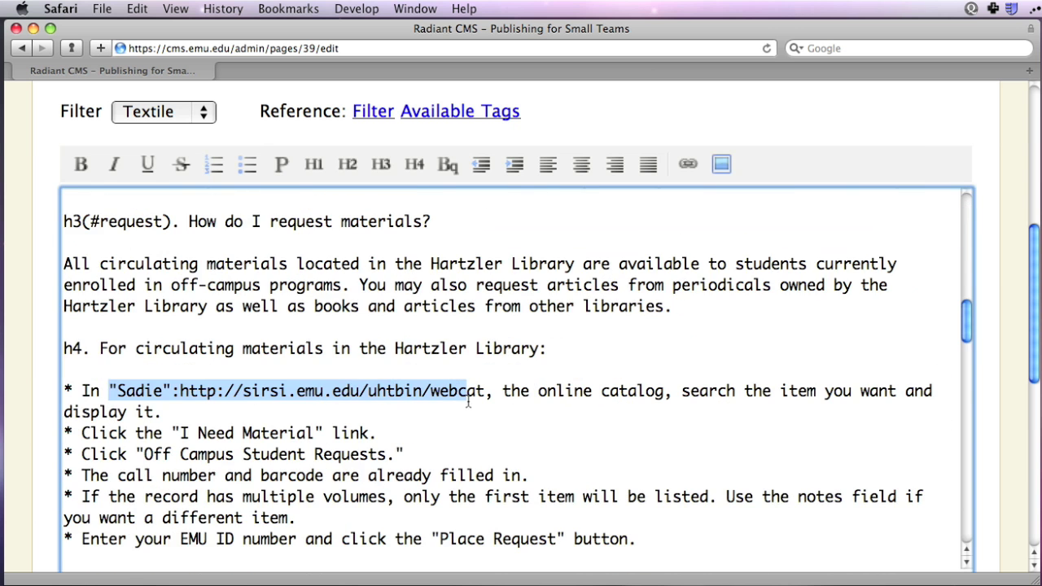
left_click(688, 164)
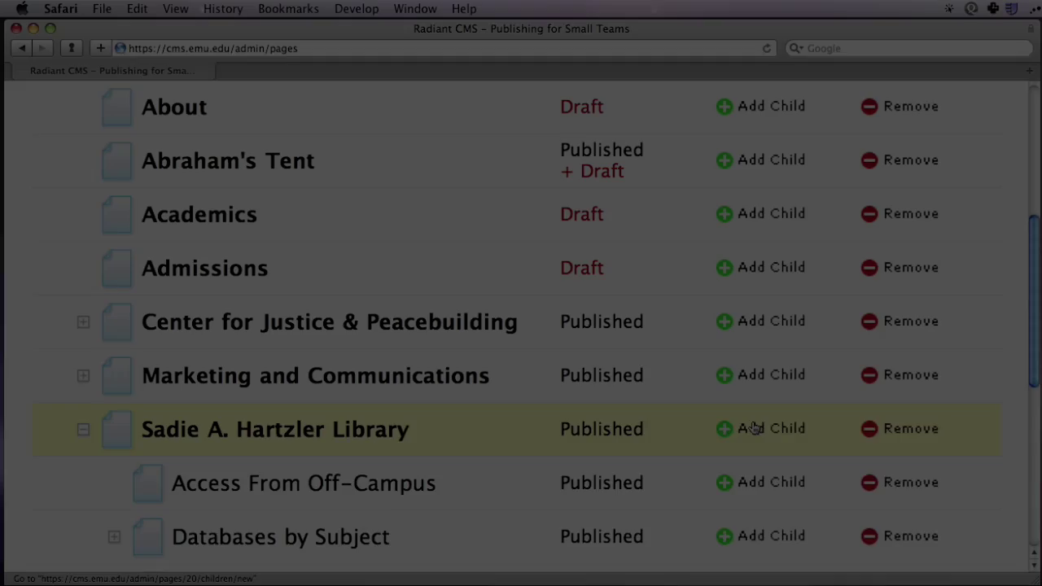
- Set the page status to Draft, save and continue editing, close the preview, and return to Pages
scroll(752, 421, "down", 2)
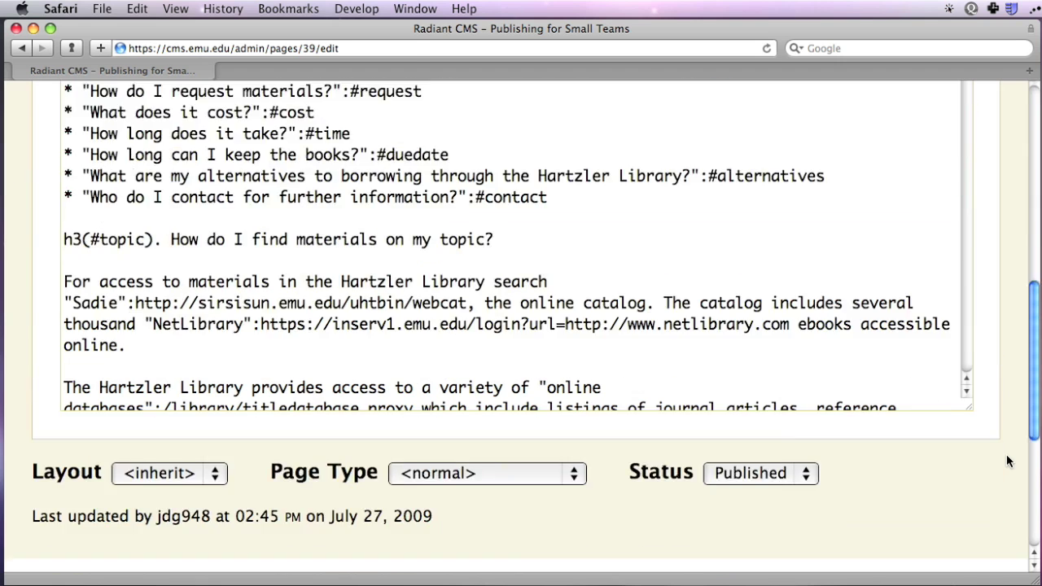
scroll(997, 455, "down", 5)
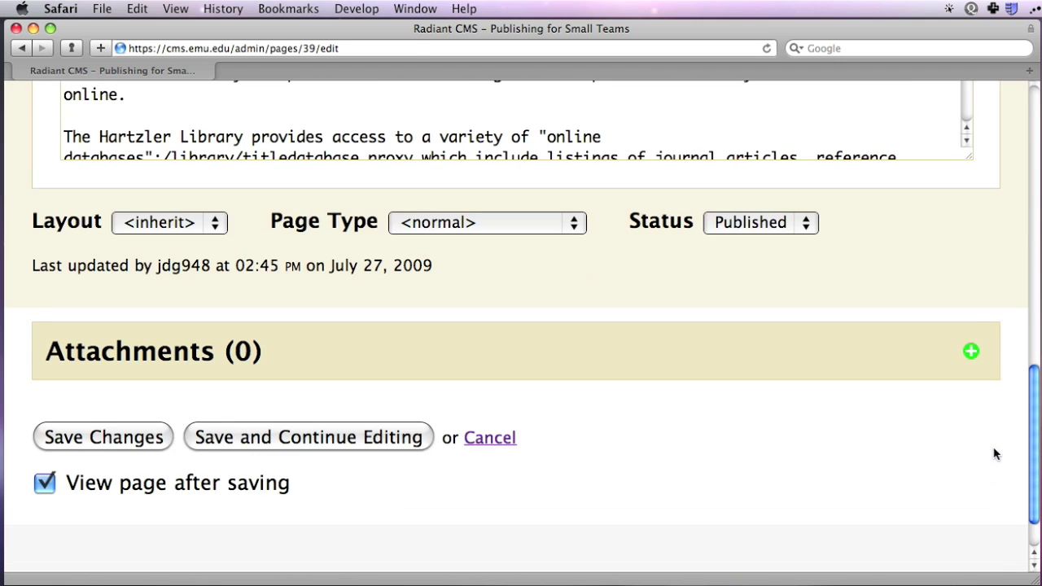
left_click(749, 230)
left_click(754, 186)
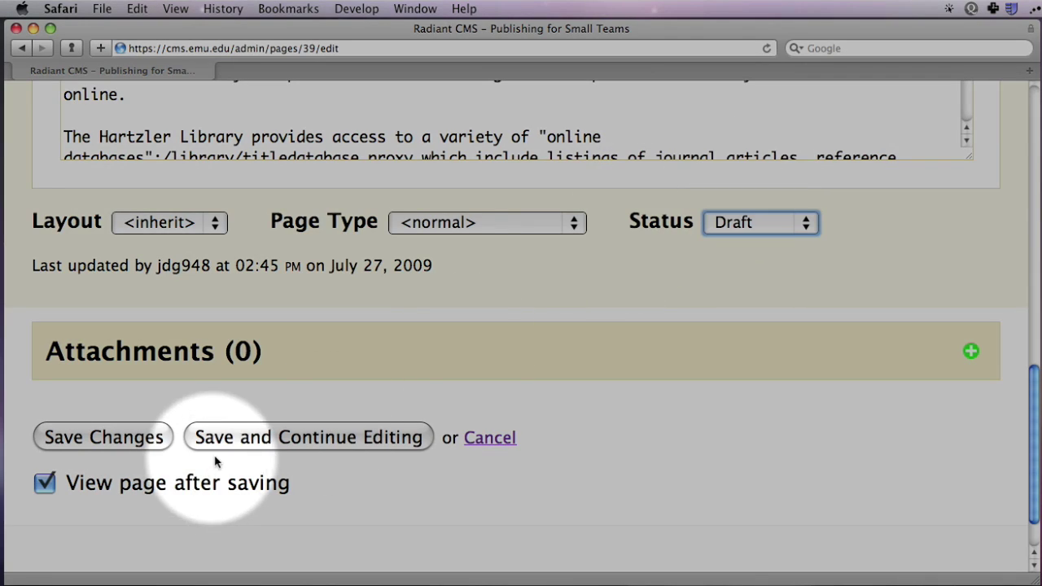
left_click(228, 438)
key("super+w")
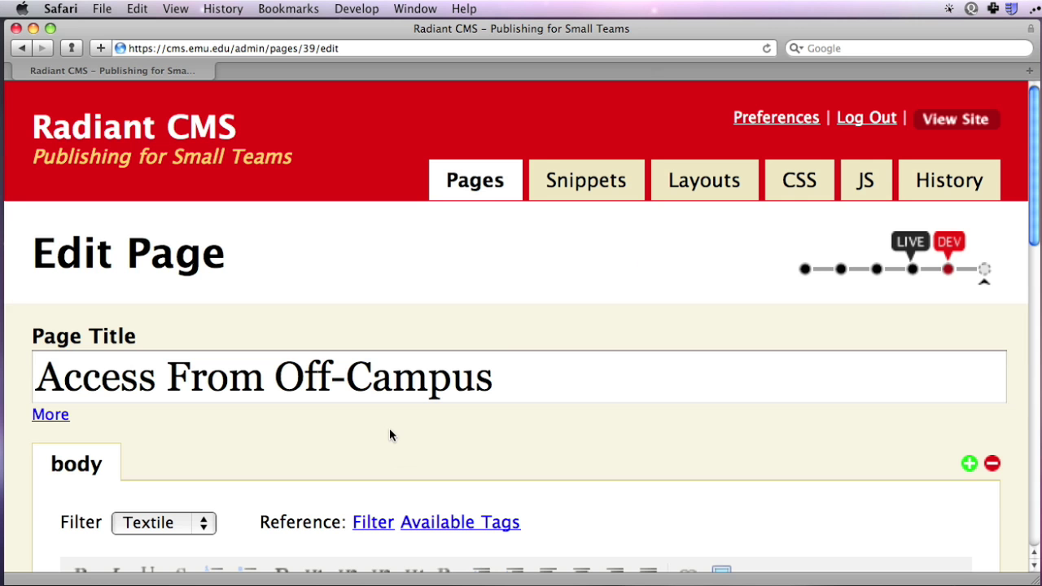
left_click(491, 181)
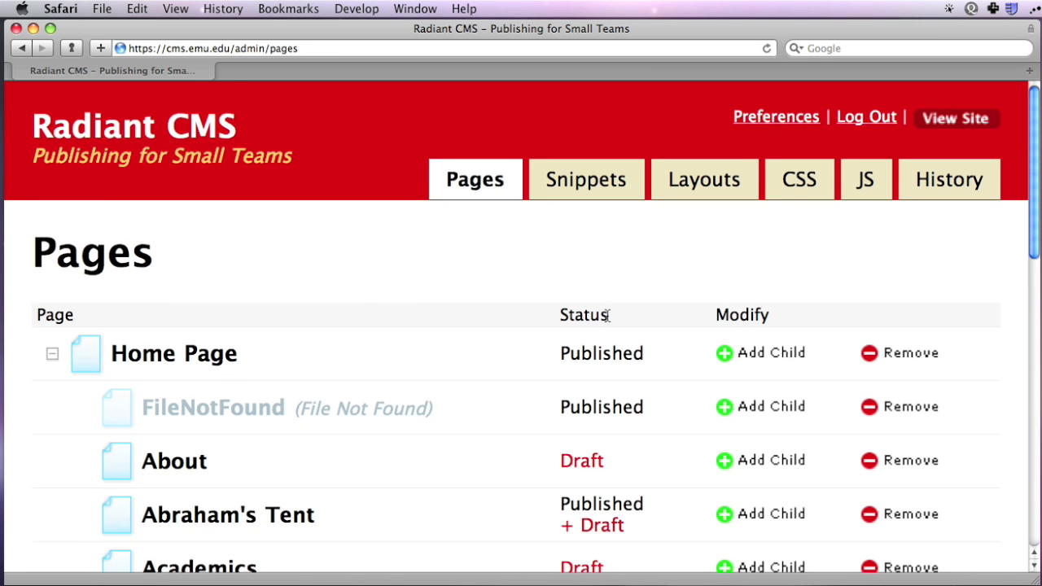
scroll(612, 326, "down", 4)
- Choose the Textile filter and type 'This is a simple paragraph.' and 'And another.' in the body
scroll(612, 327, "down", 3)
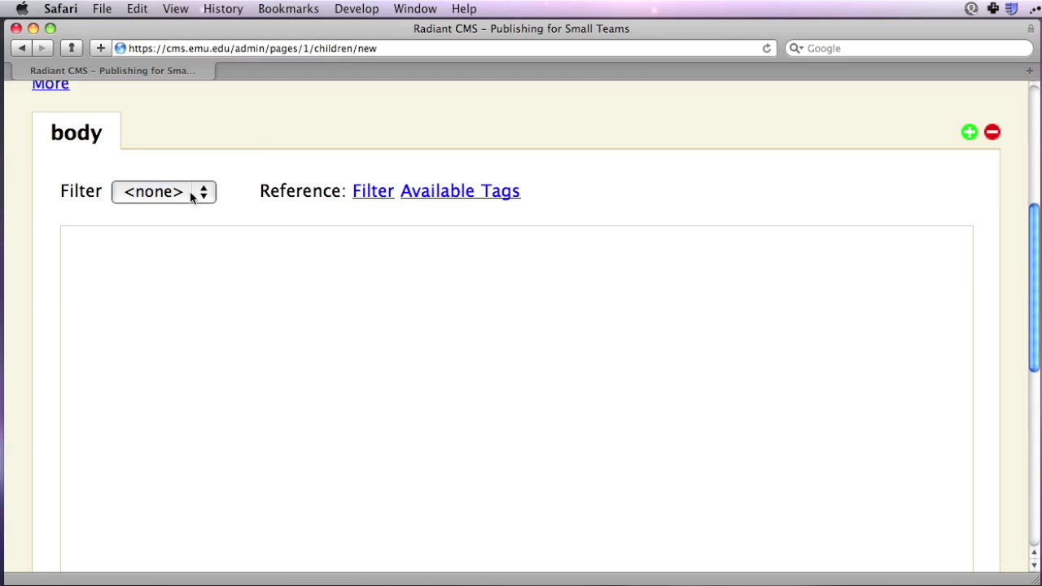
left_click(193, 194)
left_click(189, 213)
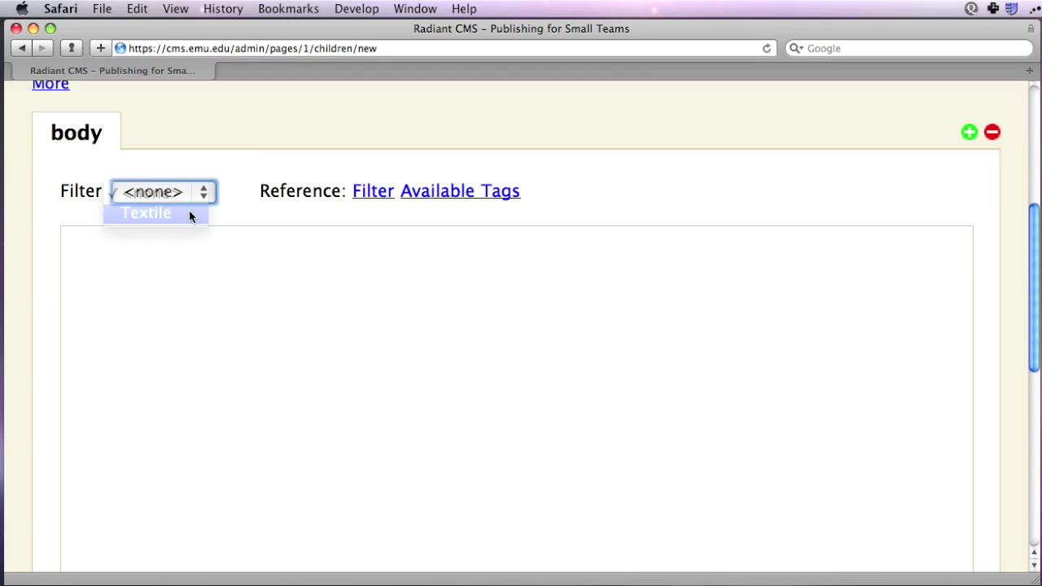
left_click(167, 291)
type("This is a sim")
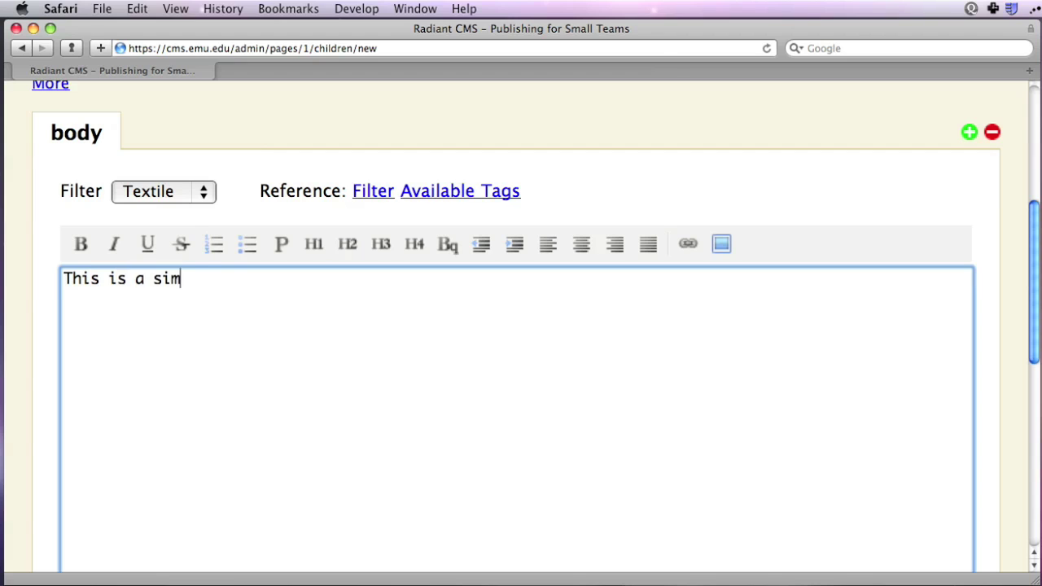
type("ple paragraph.")
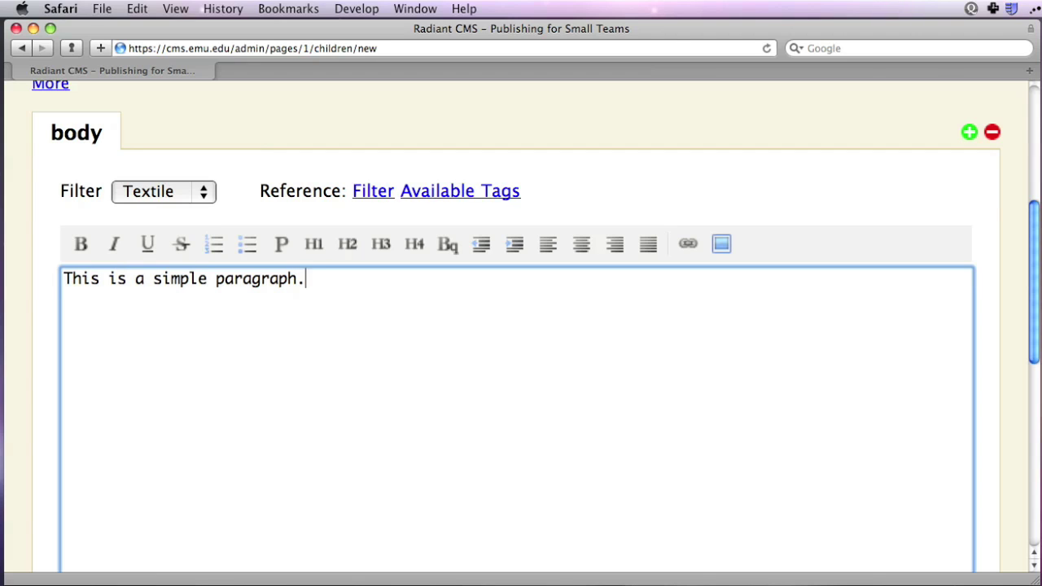
key("Return")
key("Return")
type("And another.")
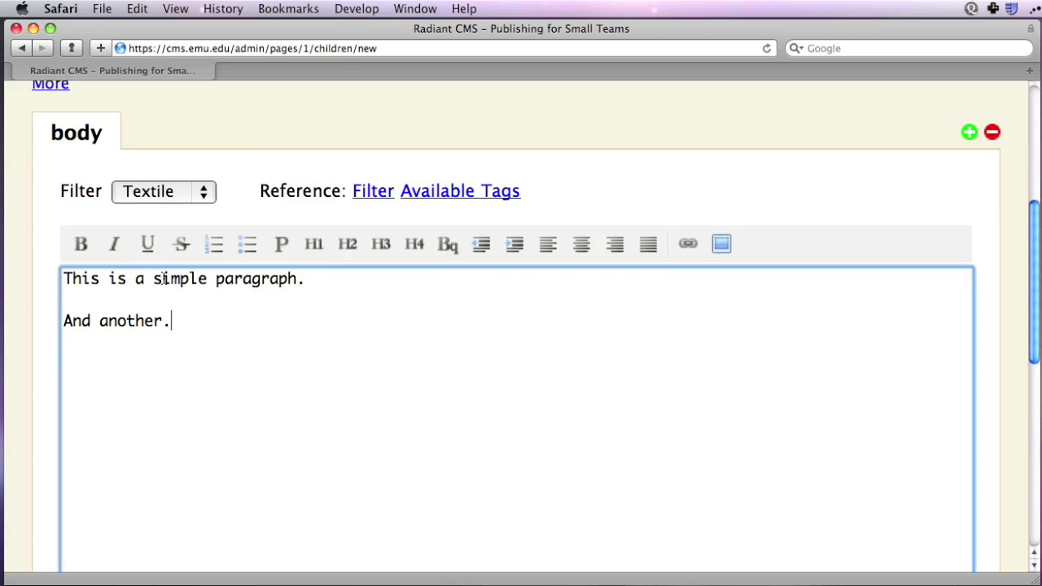
- Bold the word 'simple', replace the second line with 'This is *bold*', and go to the YouTube page
double_click(181, 279)
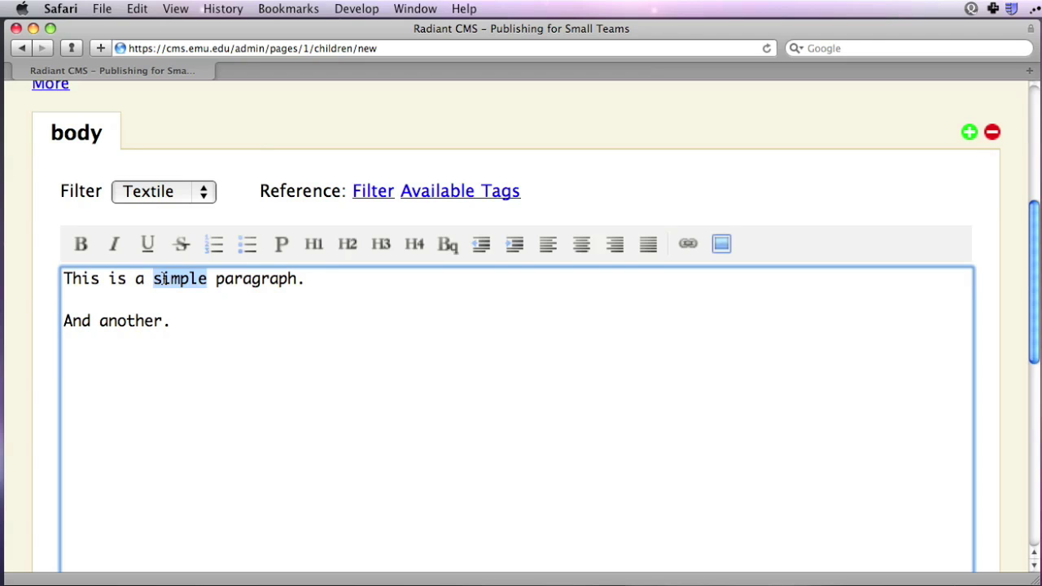
left_click(83, 244)
left_click_drag(171, 321, 64, 321)
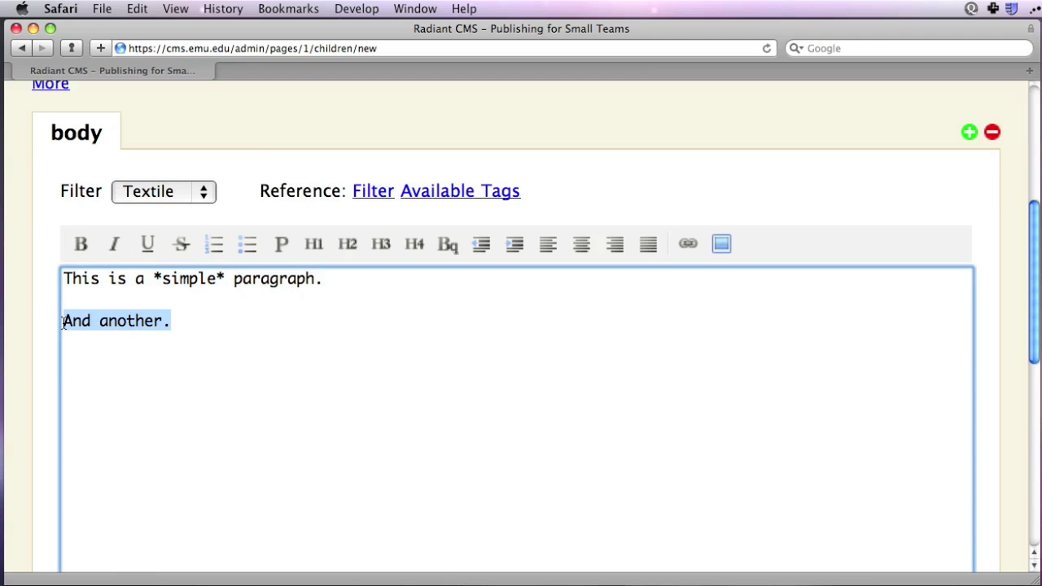
type("This is *bold*")
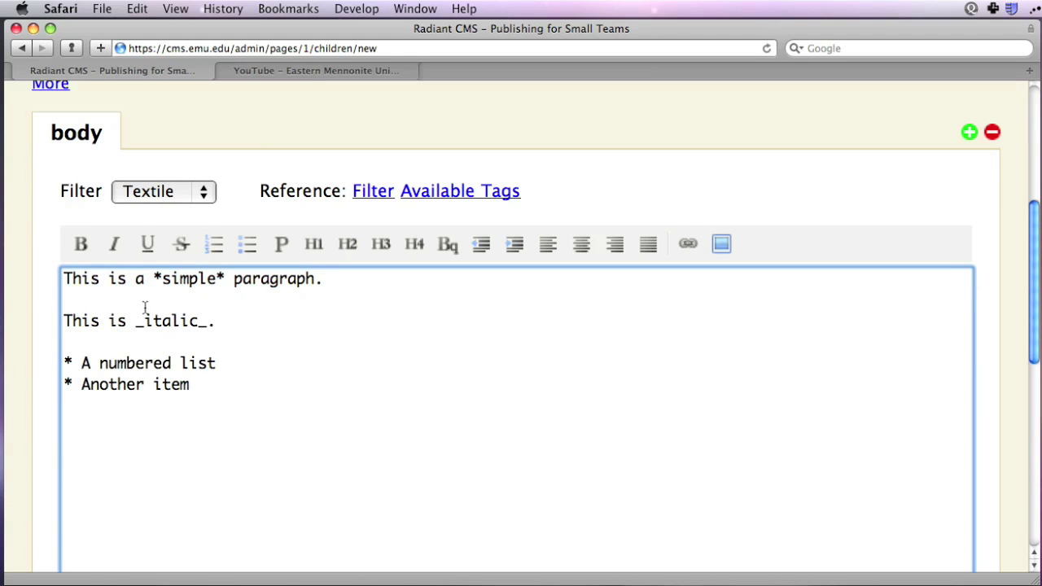
left_click(311, 71)
- Paste the YouTube embed code below the bulleted list and open the page in a new window
left_click(744, 300)
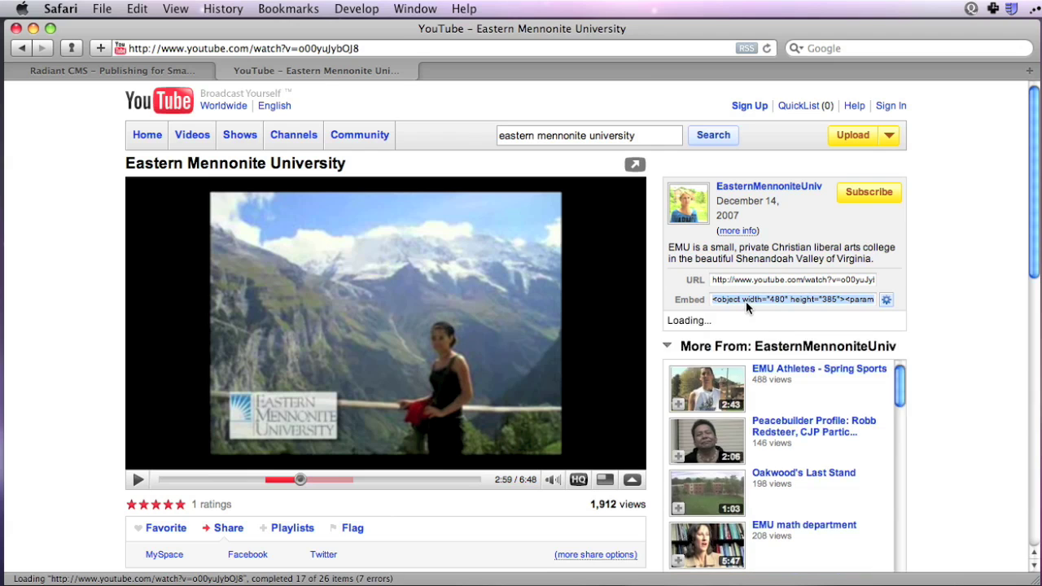
left_click(175, 70)
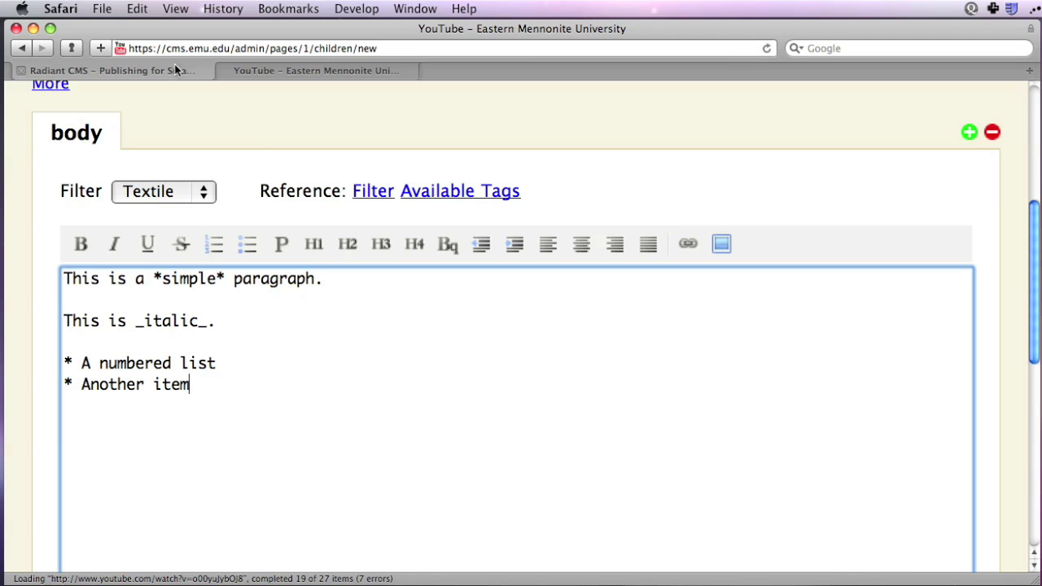
key("Return")
key("Return")
type("<object width=\"480\" height=\"385\"><param name=\"movie\" value=\"http://www.youtube.com/v/o00yuJybOJ8&hl=en&fs=1&rel=0\"></param><param name=\"allowFullScreen\" value=\"true\"></param><param name=\"allowscriptaccess\" value=\"always\"></param><embed src=\"http://www.youtube.com/v/o00yuJybOJ8&hl=en&fs=1&rel=0\" type=\"application/x-shockwave-flash\" allowscriptaccess=\"always\" allowfullscreen=\"true\" width=\"480\" height=\"385\"></embed></object>")
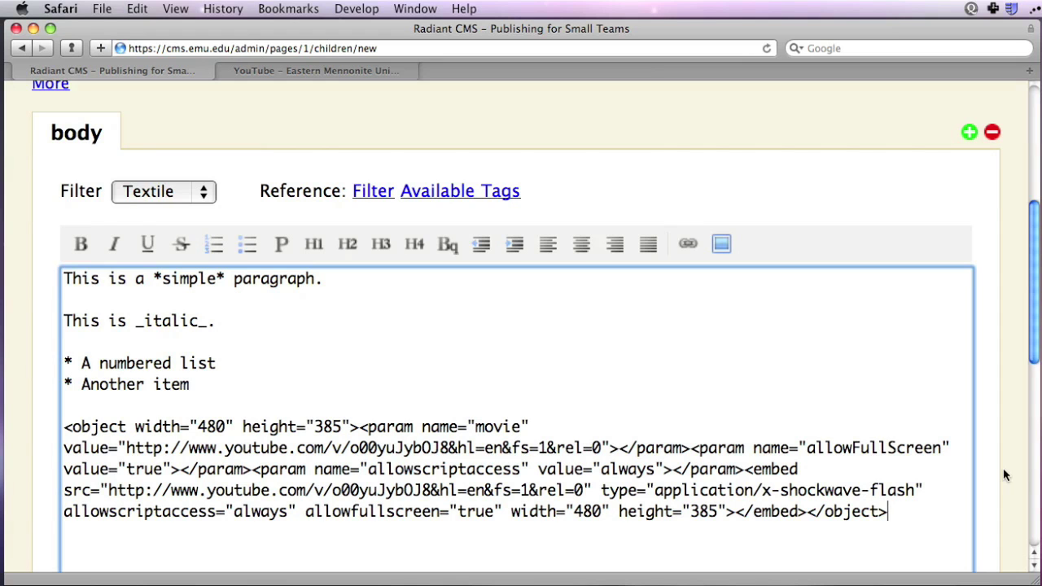
scroll(1007, 476, "down", 10)
key("super+n")
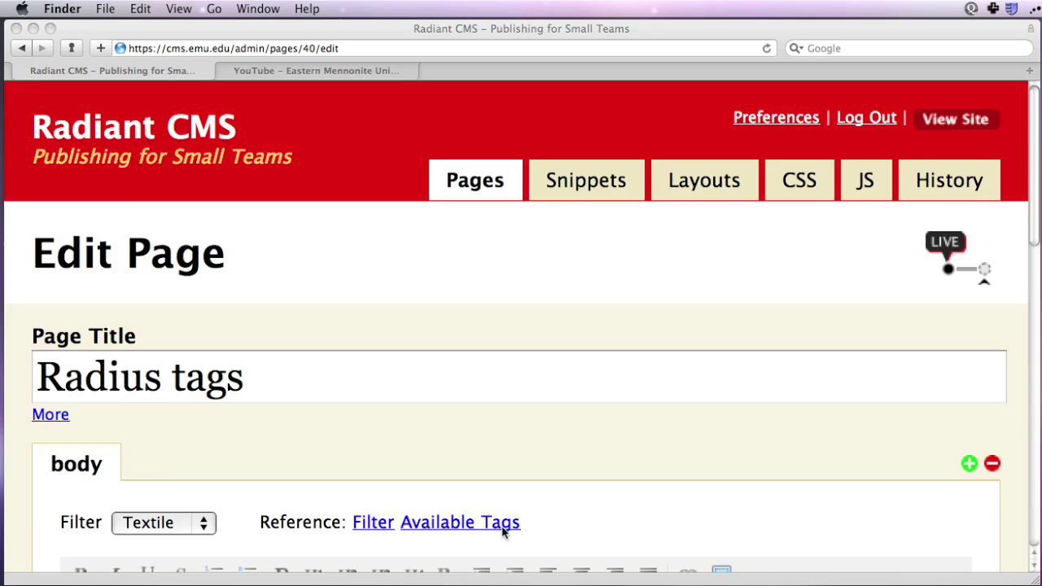
- Type an <r:children:each> loop of '* <r:link />' items, then <r:content part="extended" />
scroll(344, 465, "down", 5)
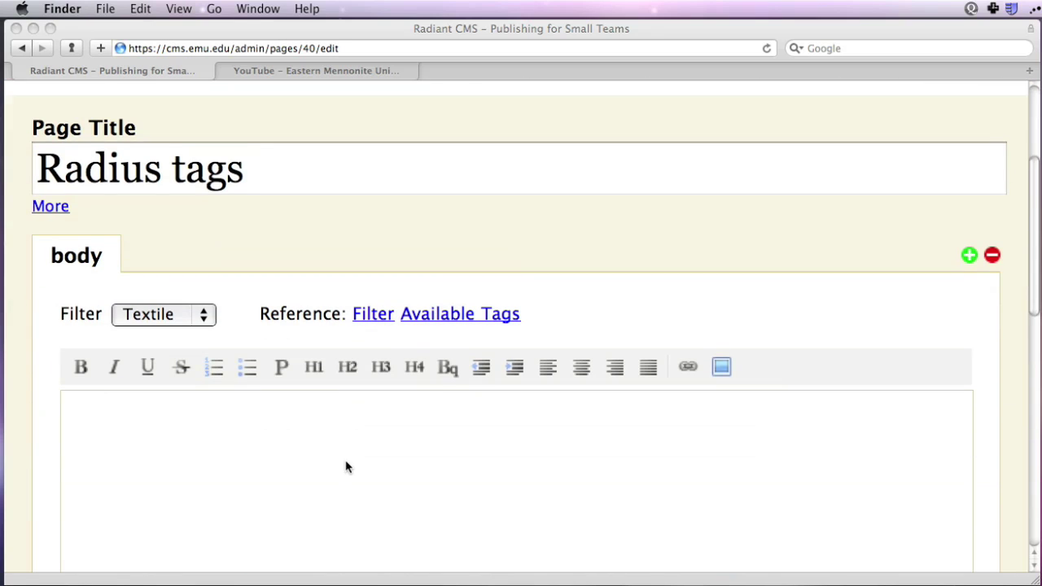
left_click(345, 460)
type("<r:children:each>")
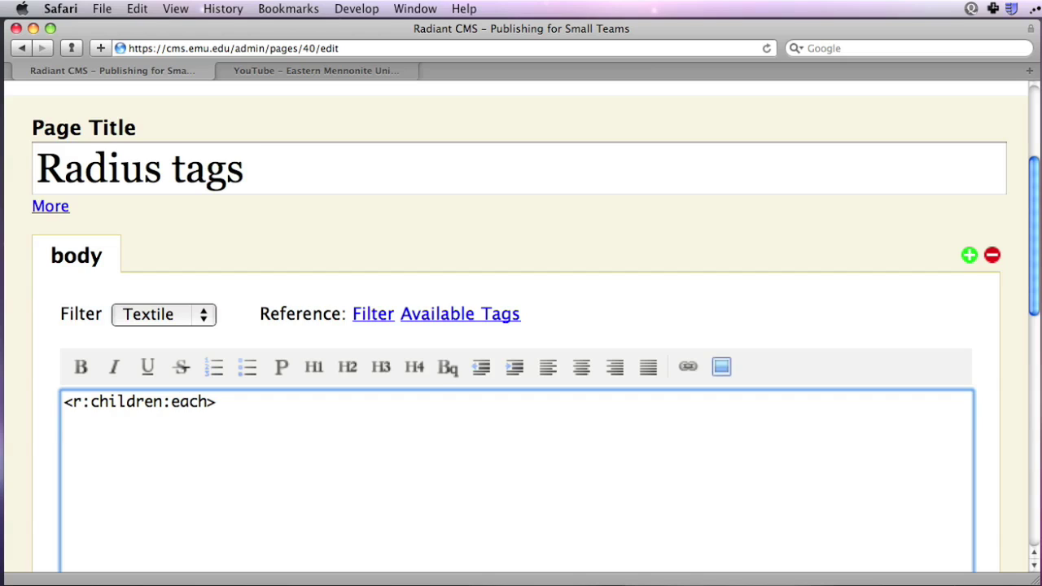
key("Return")
type("<")
key("BackSpace")
type("* <r:link />")
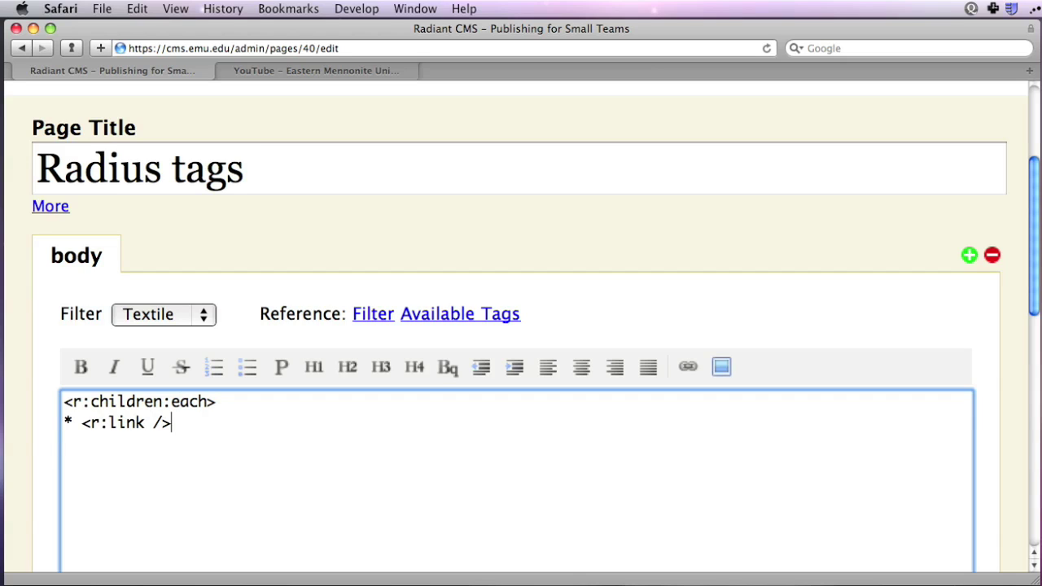
key("Return")
type("</r:children:each>")
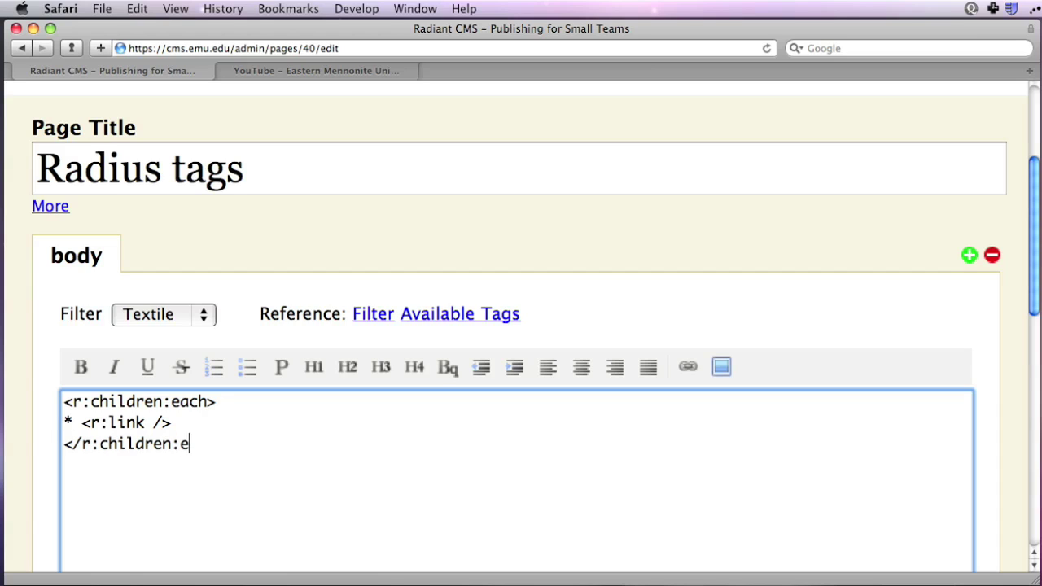
key("Return")
key("Return")
type("<r:content")
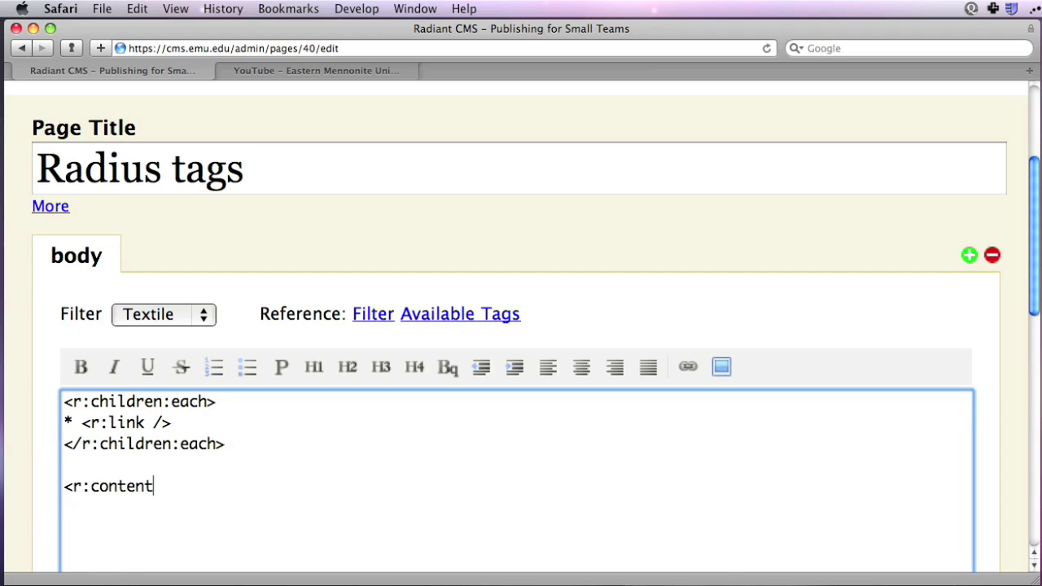
type(" part=\"extended\" />")
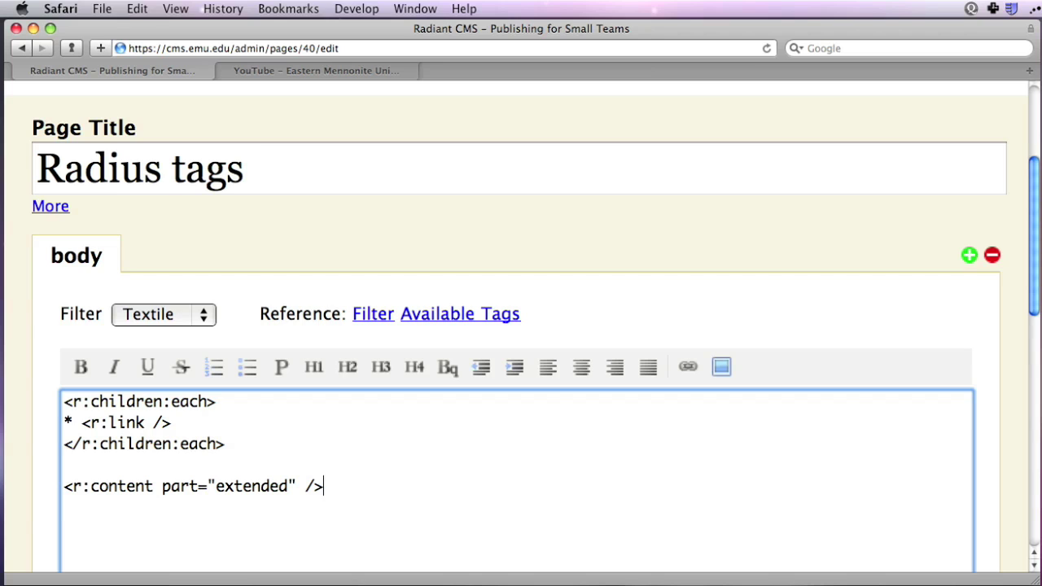
- Insert a spam-protected link to an email address, entering the author's email address
left_click(684, 367)
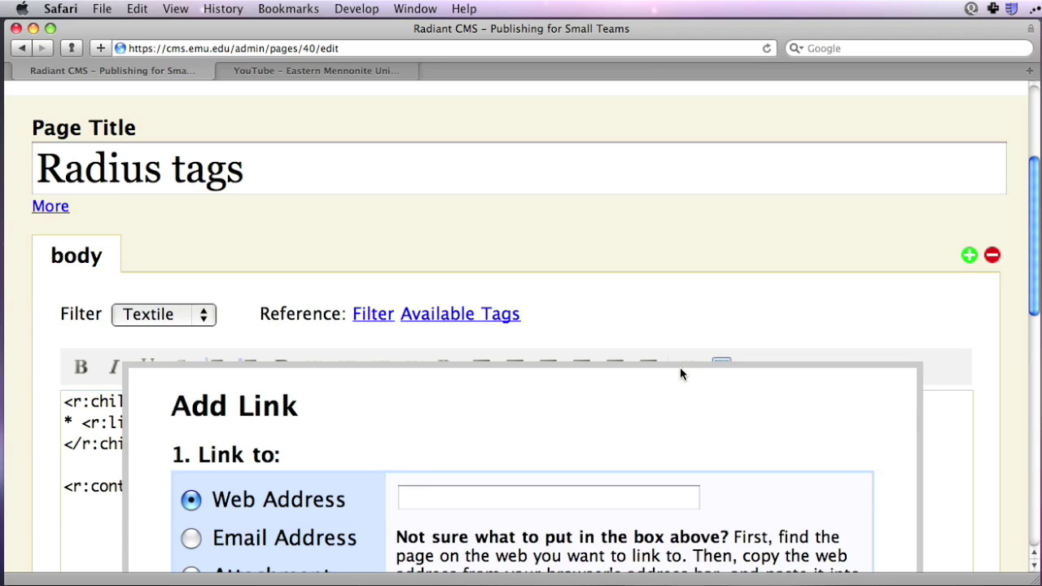
left_click(189, 539)
scroll(506, 500, "down", 3)
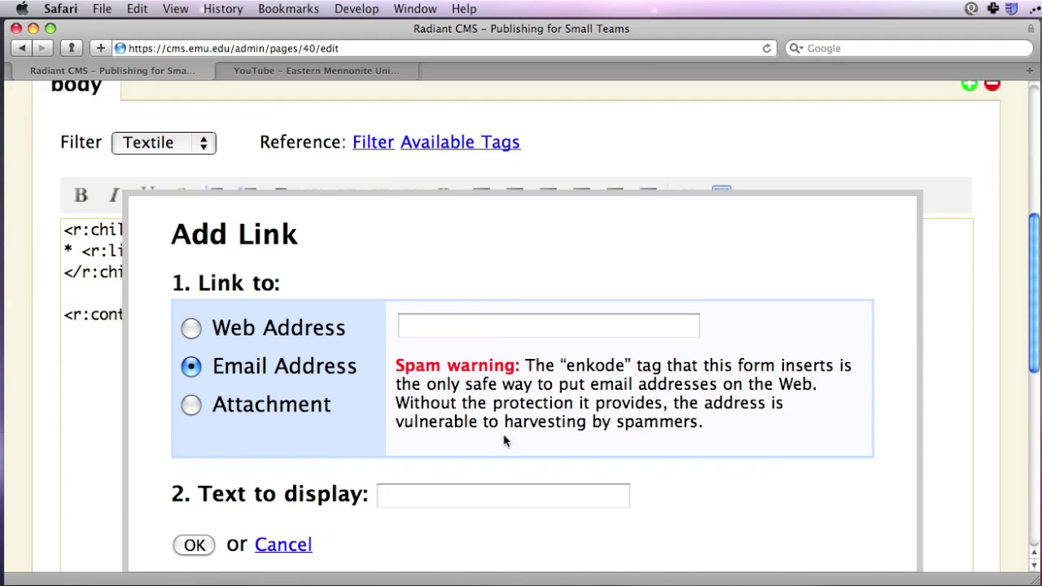
left_click(483, 324)
key("Tab")
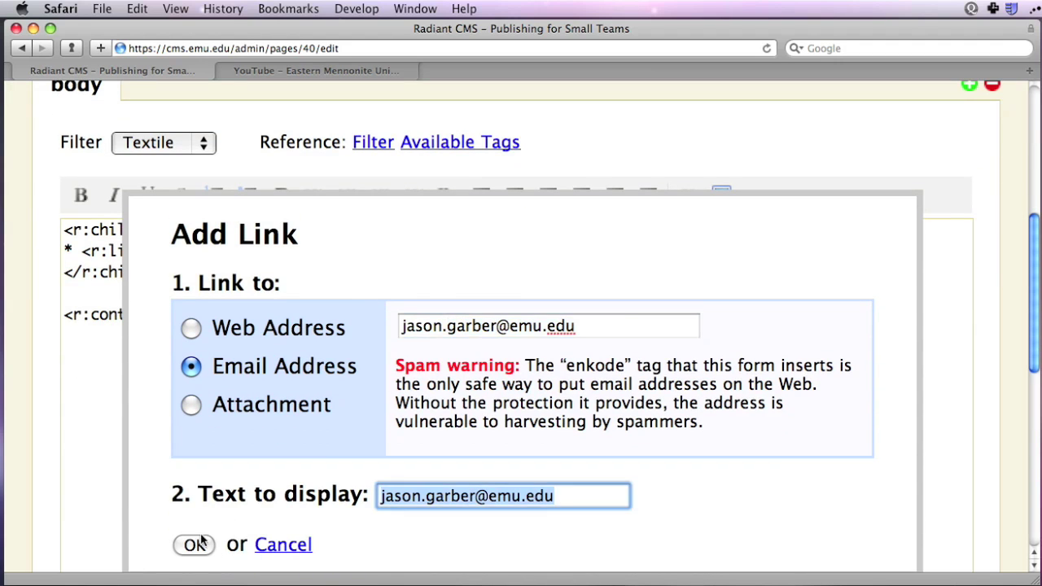
left_click(201, 544)
left_click(323, 312)
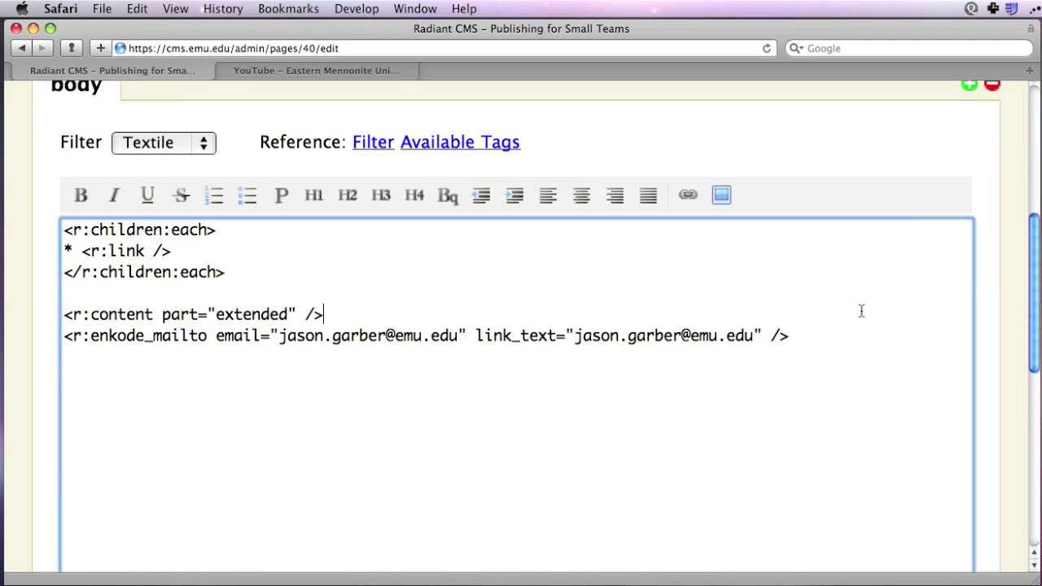